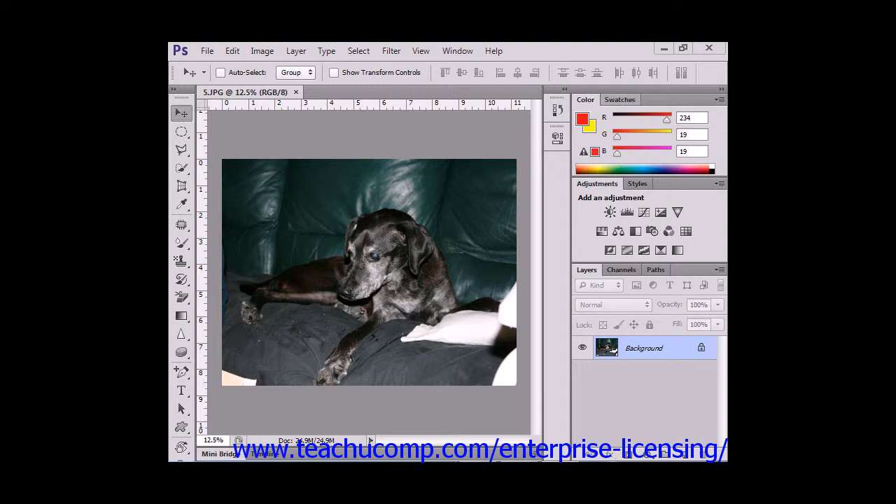
Step: View the Swatches and Styles panels, and return to the Color and Adjustments panels in their groups
{"action": "left_click", "coordinate": [619, 99]}
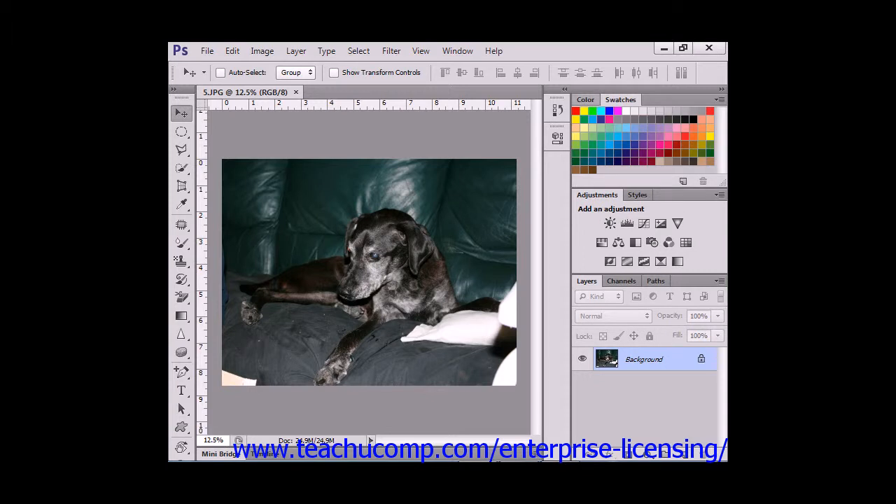
{"action": "left_click", "coordinate": [585, 100]}
{"action": "left_click", "coordinate": [637, 184]}
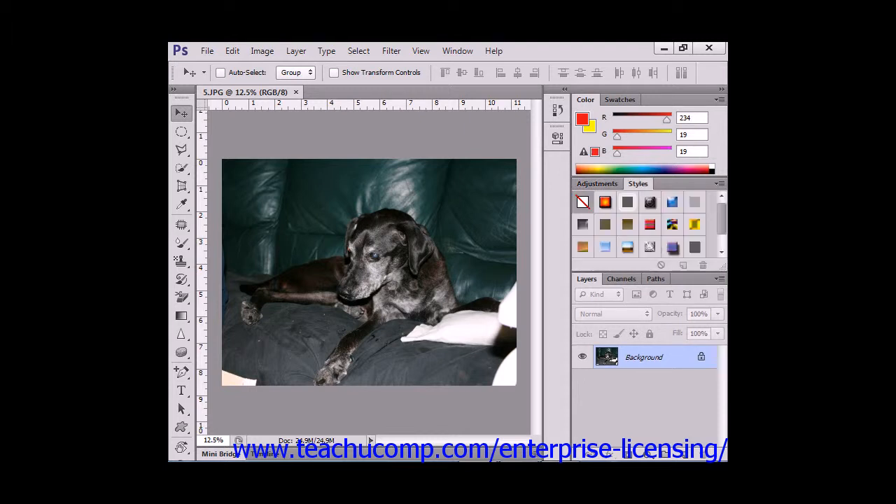
{"action": "left_click", "coordinate": [597, 183]}
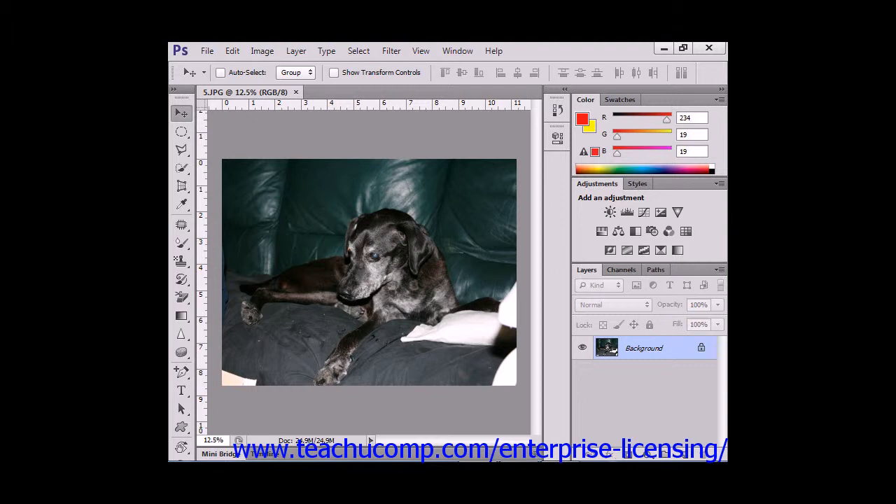
Step: Show the Channels panel and hide it again together with its panel group
{"action": "left_click", "coordinate": [457, 51]}
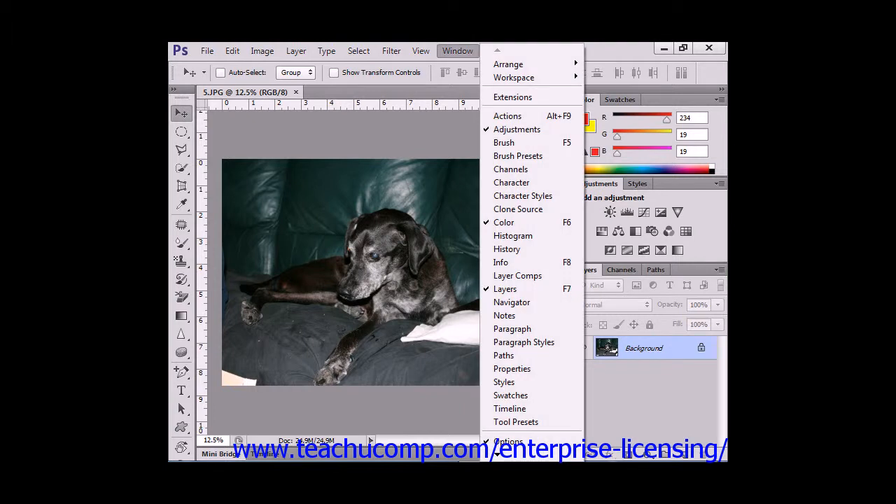
{"action": "left_click", "coordinate": [511, 168]}
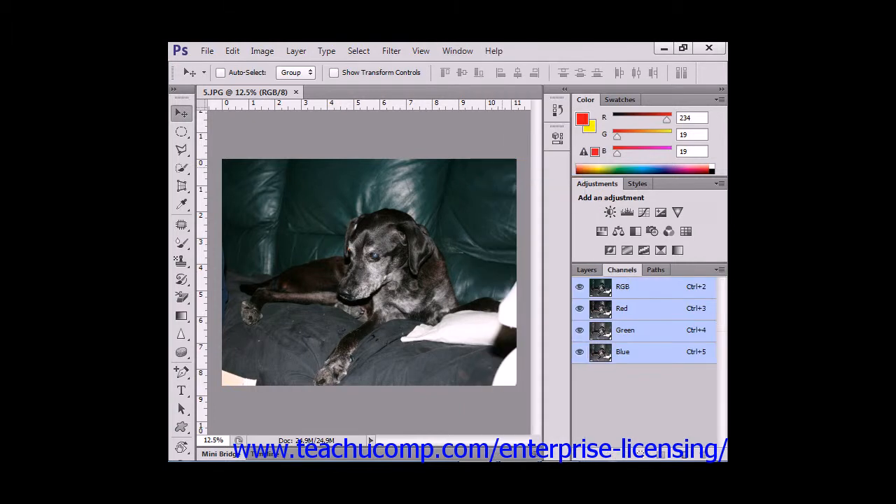
{"action": "left_click", "coordinate": [457, 50]}
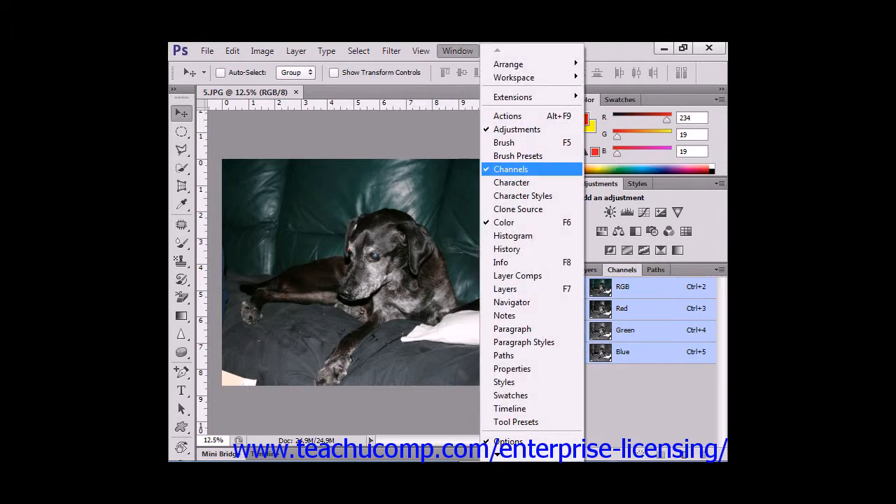
{"action": "left_click", "coordinate": [511, 168]}
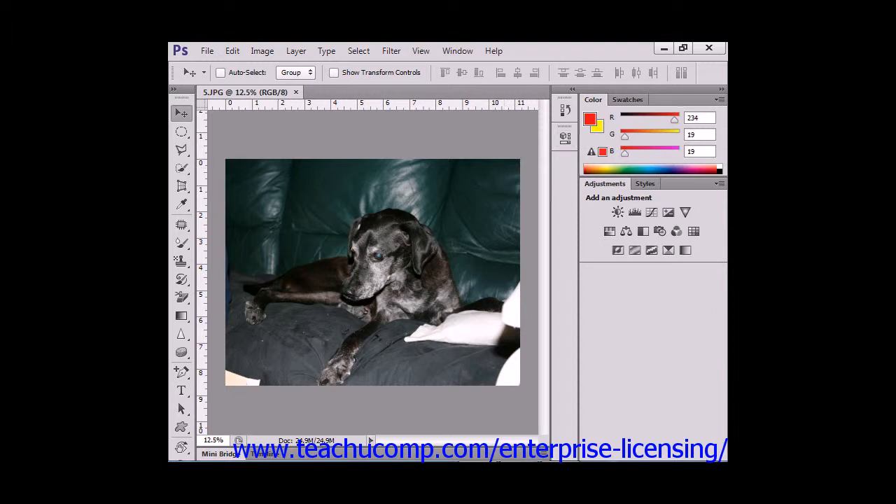
Step: Detach the Color panel from its dock to float over the image, and toggle it between its icon and expanded forms
{"action": "left_click_drag", "start_coordinate": [592, 99], "coordinate": [378, 137]}
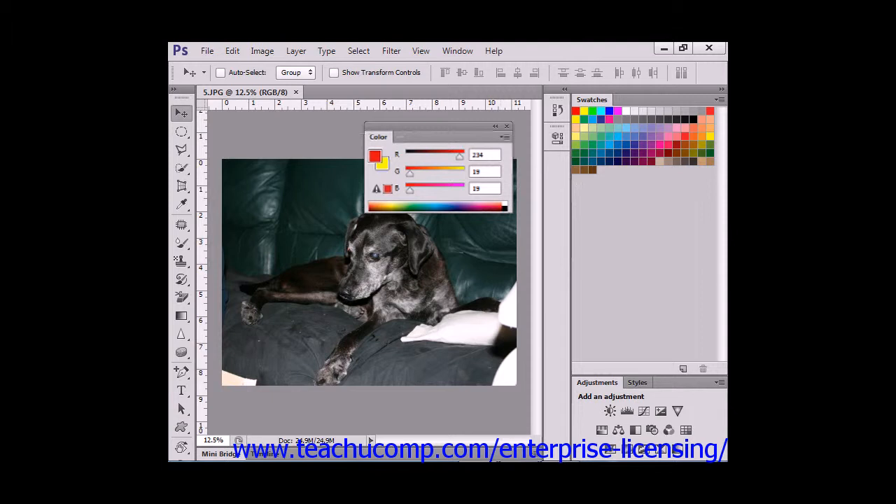
{"action": "left_click", "coordinate": [495, 126]}
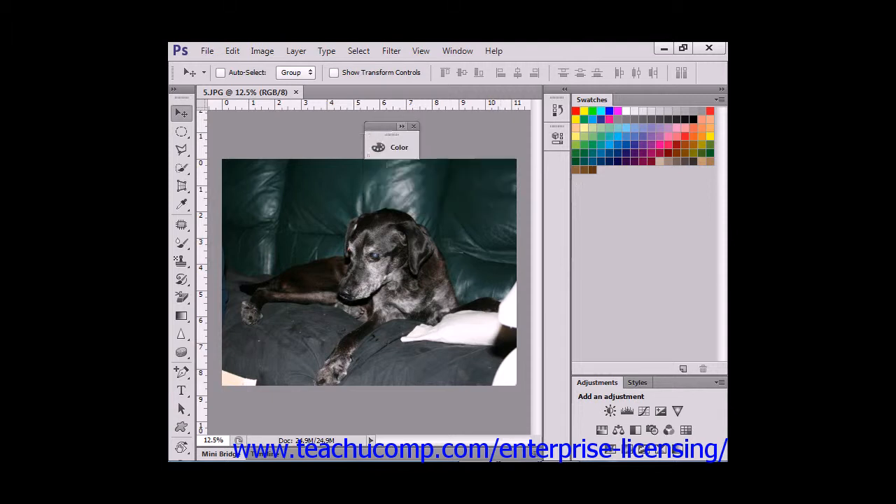
{"action": "left_click", "coordinate": [389, 144]}
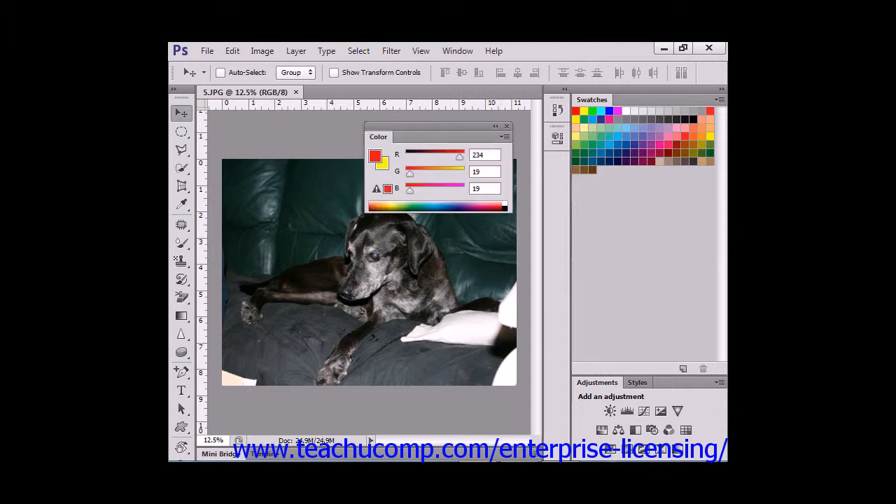
{"action": "left_click", "coordinate": [494, 126]}
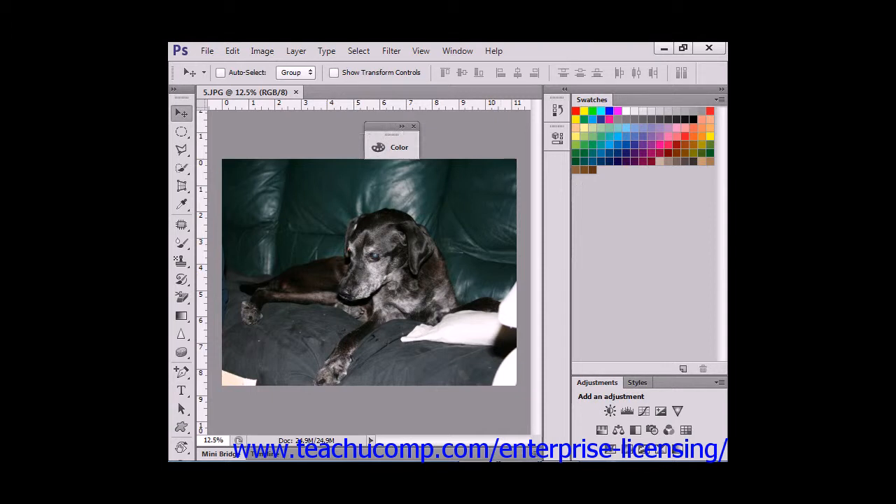
{"action": "left_click", "coordinate": [388, 145]}
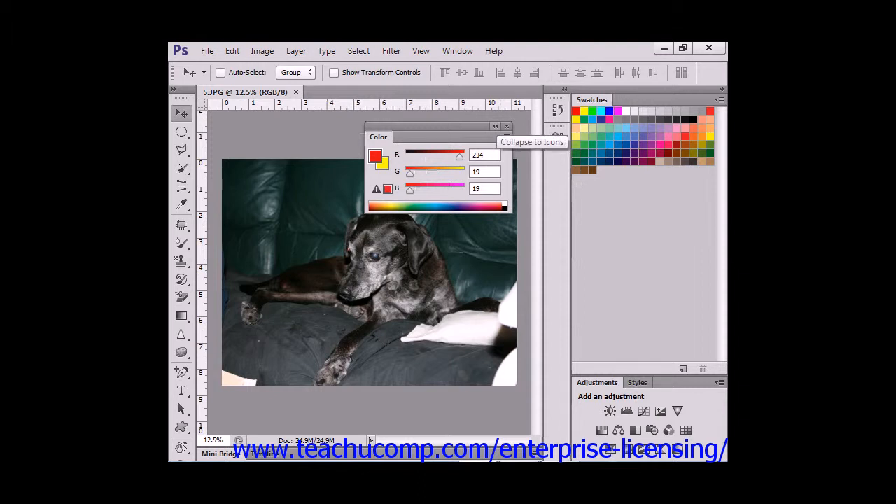
{"action": "left_click", "coordinate": [494, 126]}
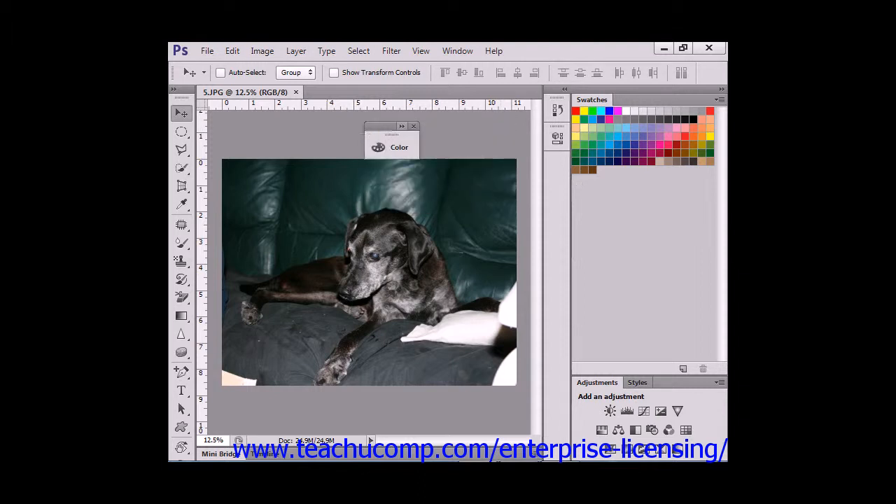
{"action": "left_click", "coordinate": [402, 126]}
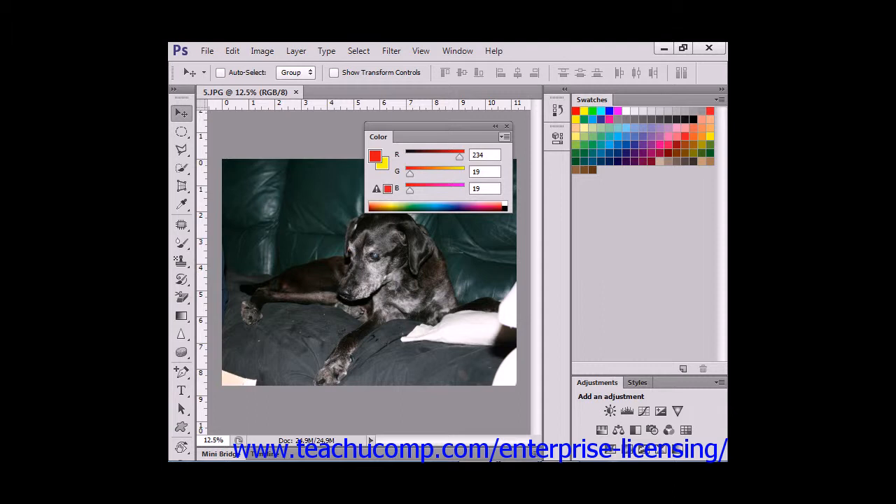
Step: Close the floating Color panel
{"action": "left_click", "coordinate": [504, 136]}
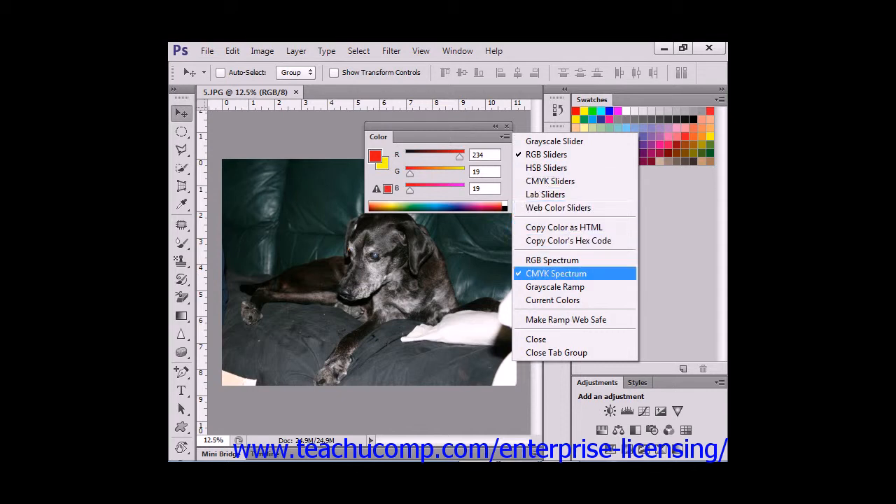
{"action": "left_click", "coordinate": [536, 339]}
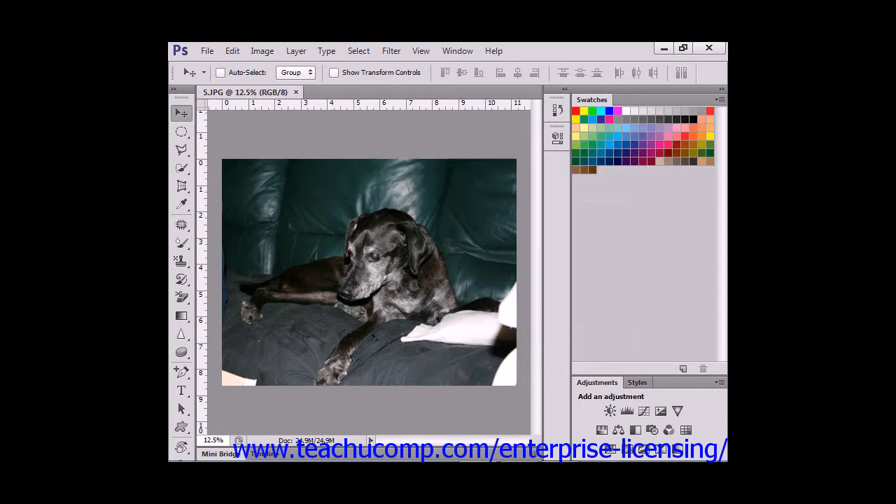
Step: Reopen the Color panel and dock it between the Swatches panel and the Adjustments group
{"action": "left_click", "coordinate": [457, 50]}
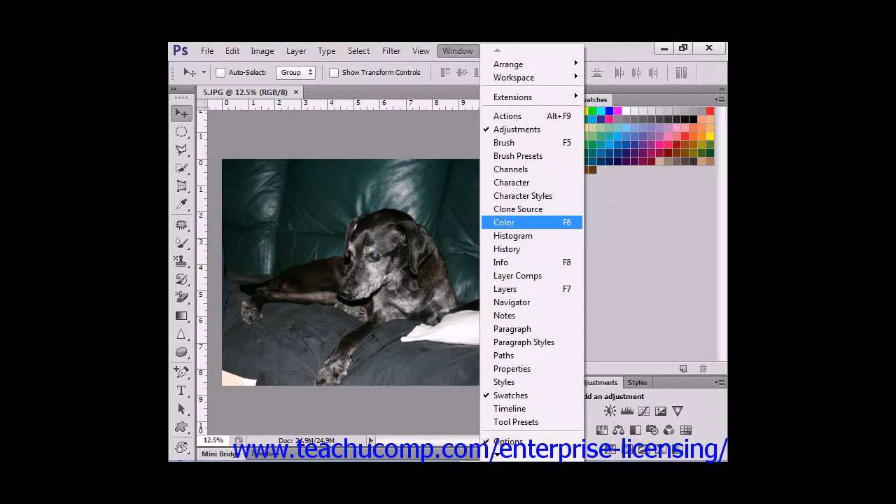
{"action": "left_click", "coordinate": [511, 222]}
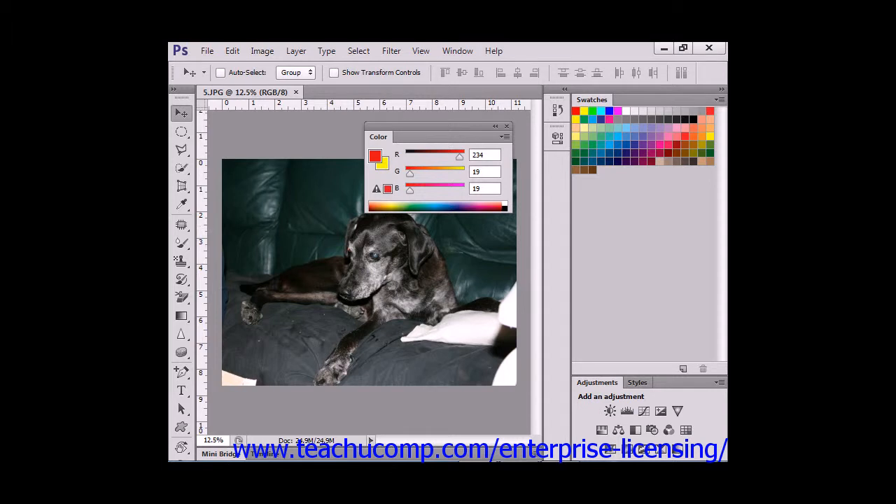
{"action": "left_click_drag", "start_coordinate": [378, 136], "coordinate": [585, 299]}
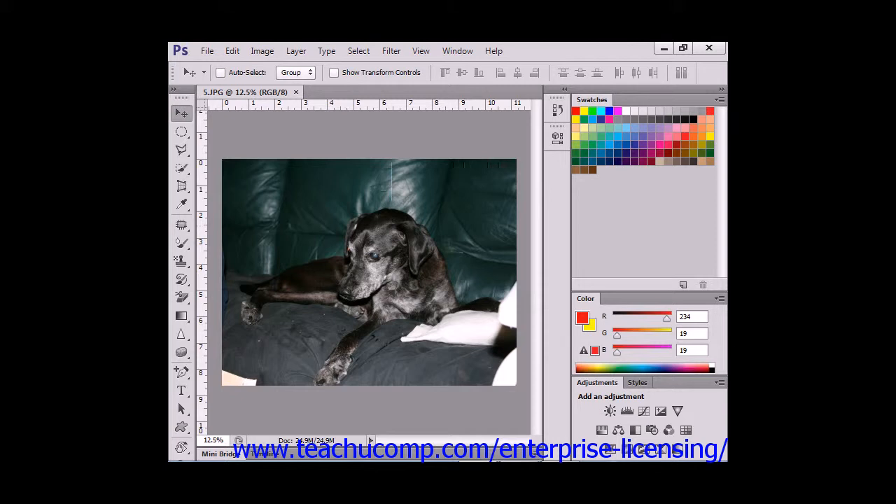
Step: Reset the Essentials workspace to its default panel arrangement
{"action": "left_click", "coordinate": [457, 51]}
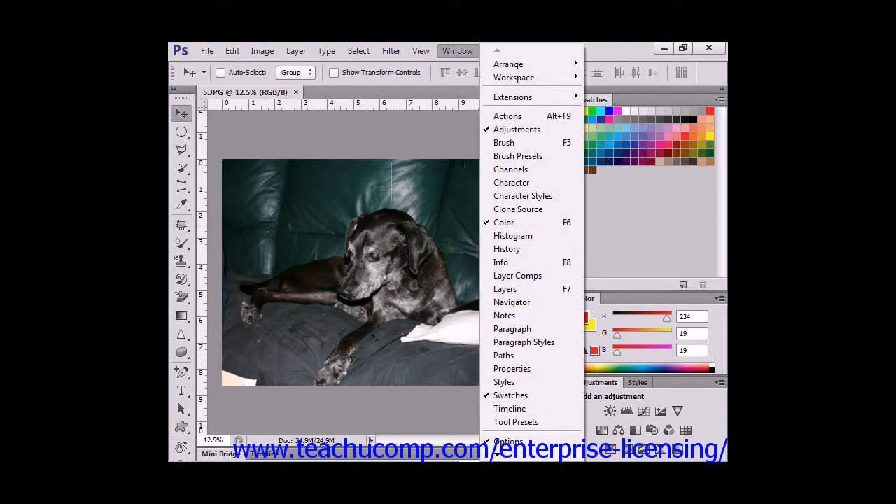
{"action": "mouse_move", "coordinate": [518, 77]}
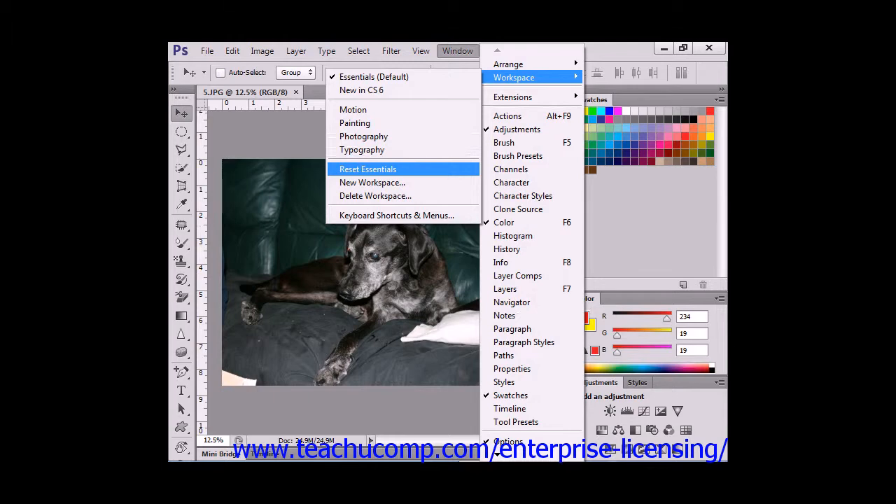
{"action": "left_click", "coordinate": [368, 169]}
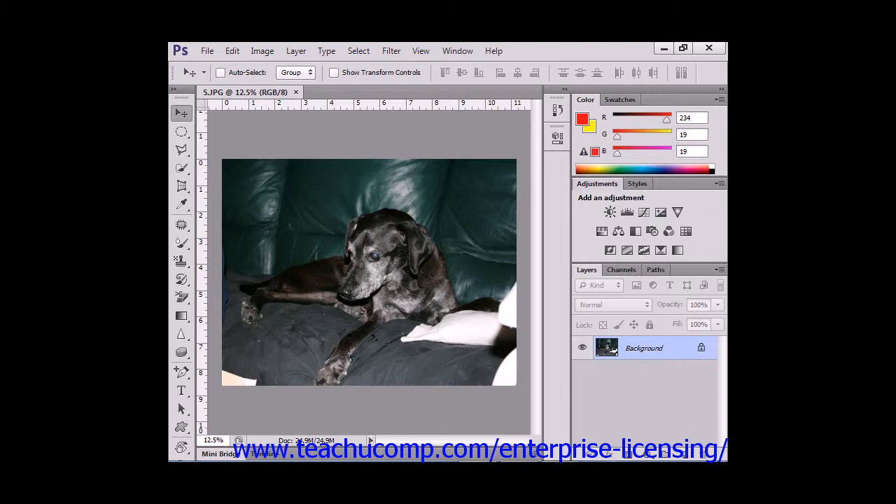
Step: Move the Adjustments and Styles panels into the collapsed icon dock, as separate groups below Properties
{"action": "left_click_drag", "start_coordinate": [597, 183], "coordinate": [539, 182]}
{"action": "left_click_drag", "start_coordinate": [505, 172], "coordinate": [557, 162]}
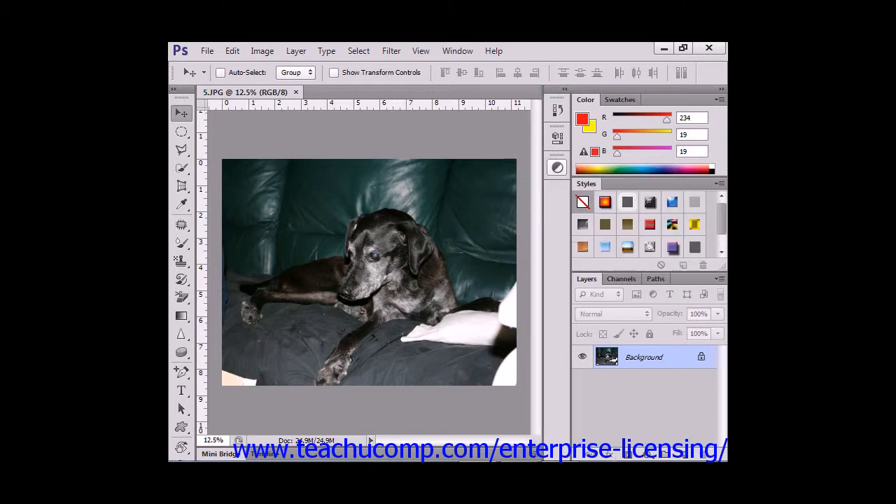
{"action": "left_click_drag", "start_coordinate": [587, 184], "coordinate": [557, 198]}
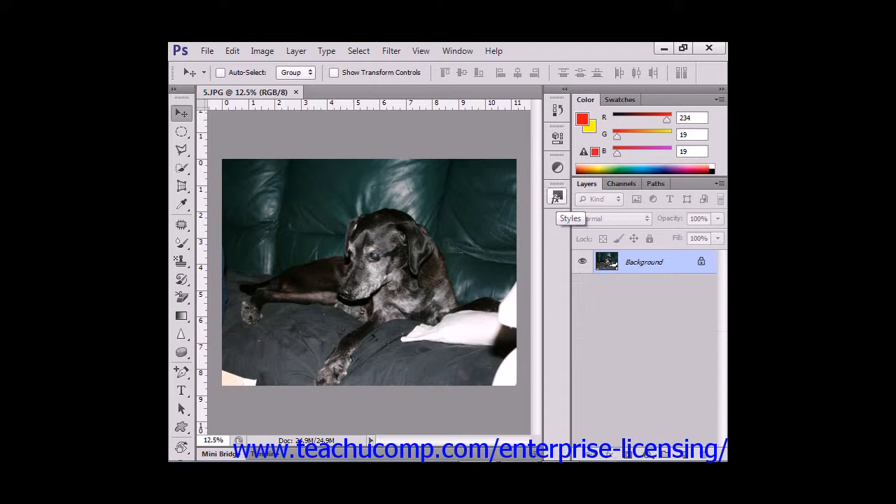
Step: Open and close the Properties, Adjustments and Styles panels one after another from the collapsed icon dock
{"action": "left_click", "coordinate": [557, 138]}
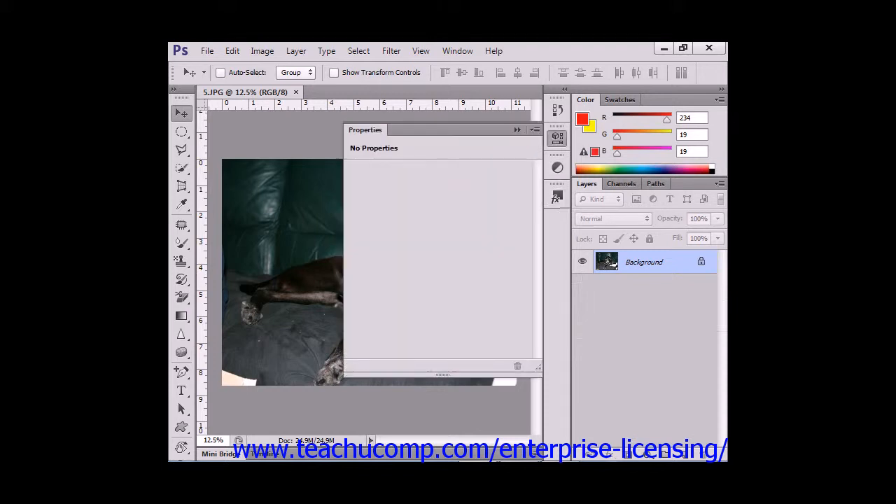
{"action": "left_click", "coordinate": [557, 138]}
{"action": "left_click", "coordinate": [557, 167]}
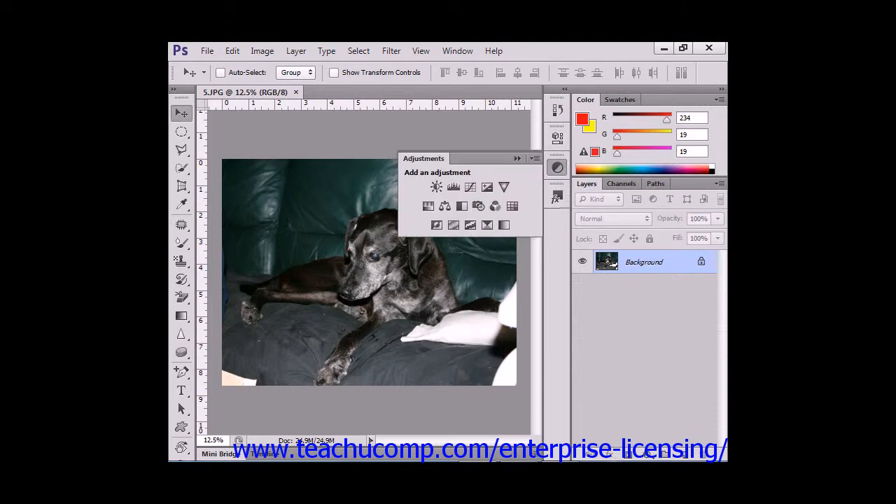
{"action": "left_click", "coordinate": [557, 168]}
{"action": "left_click", "coordinate": [557, 198]}
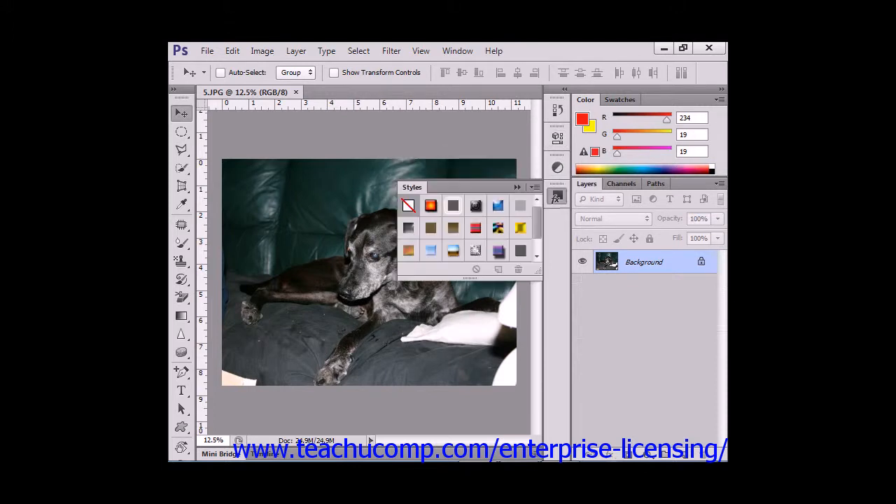
{"action": "left_click", "coordinate": [557, 198]}
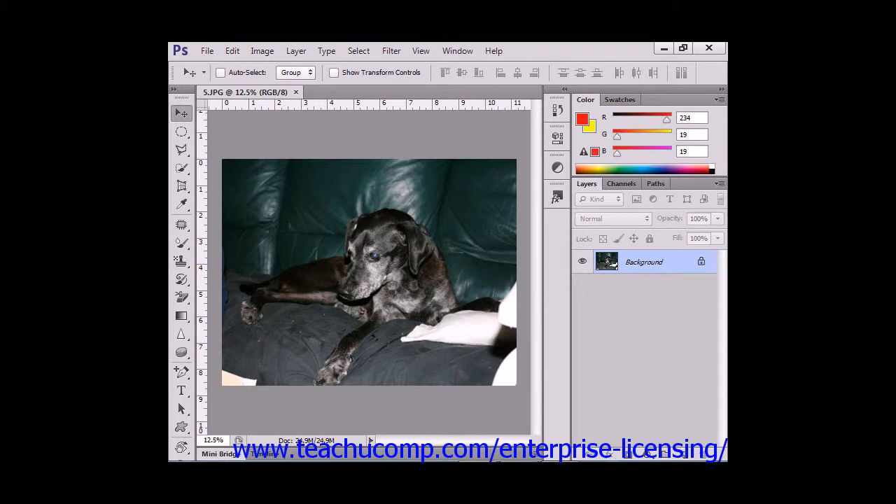
Step: Collapse the Color and Layers dock to icons and expand the neighboring dock holding History, Properties and Adjustments
{"action": "left_click", "coordinate": [564, 89]}
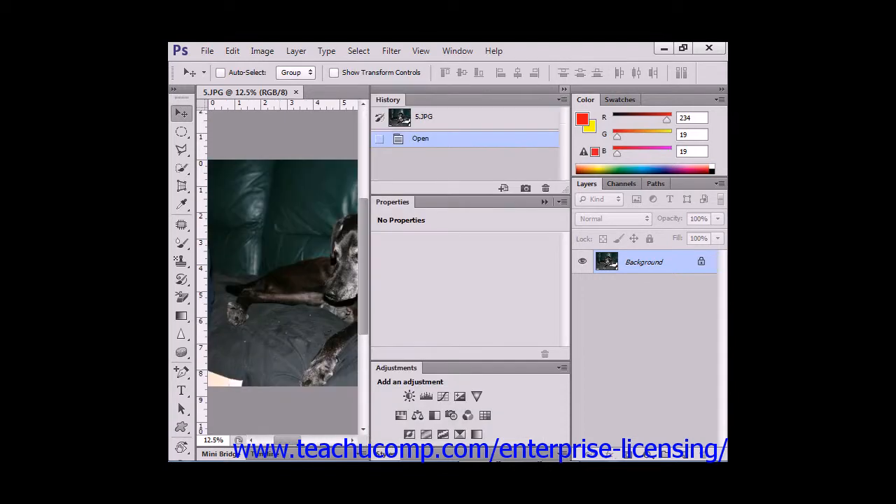
{"action": "left_click", "coordinate": [564, 89]}
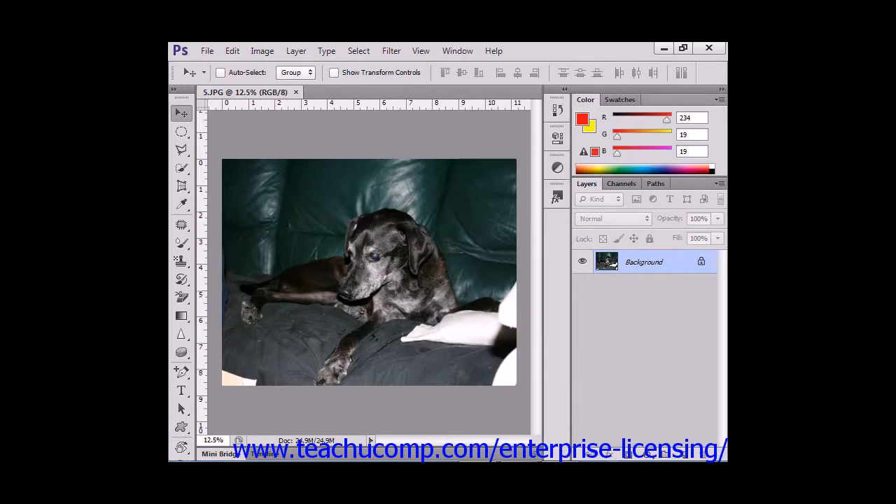
{"action": "left_click", "coordinate": [721, 89]}
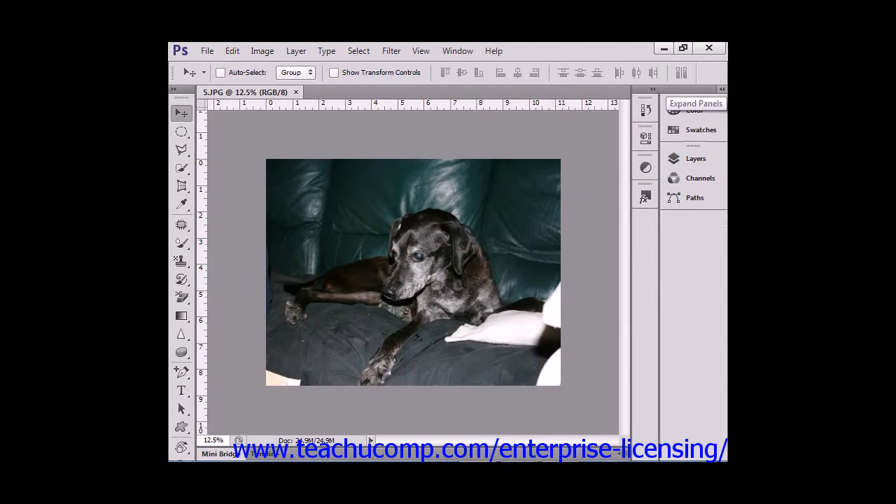
{"action": "left_click", "coordinate": [652, 89]}
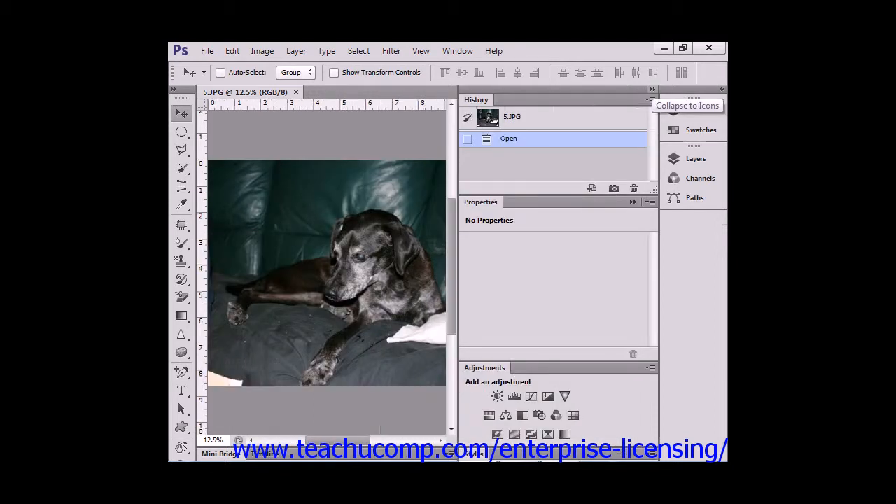